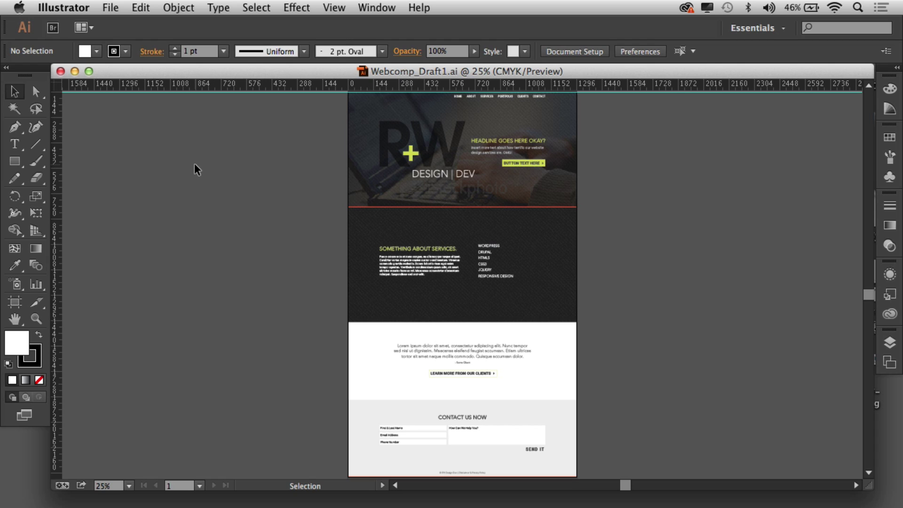
- Create a new Web-profile document from the 1280 x 800 preset, with height changed to 1300 px
{"action": "left_click", "coordinate": [111, 8]}
{"action": "left_click", "coordinate": [117, 24]}
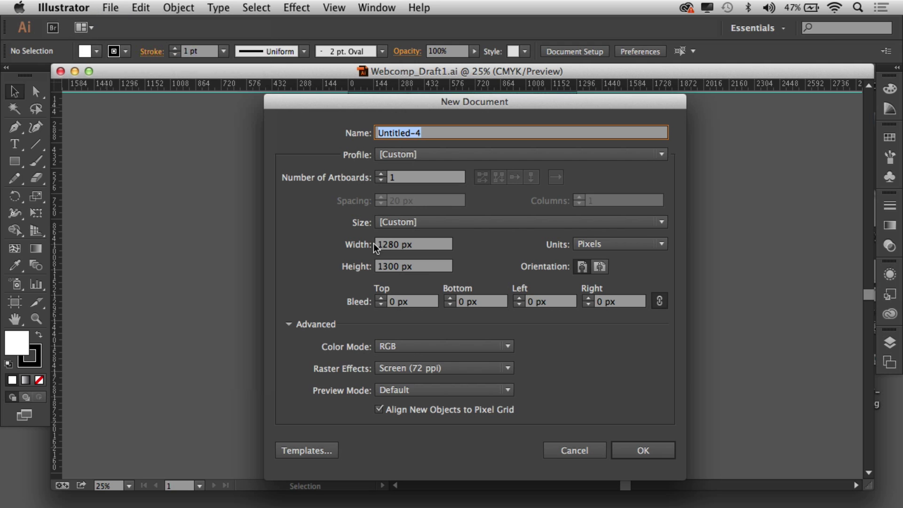
{"action": "left_click_drag", "start_coordinate": [422, 101], "coordinate": [399, 59]}
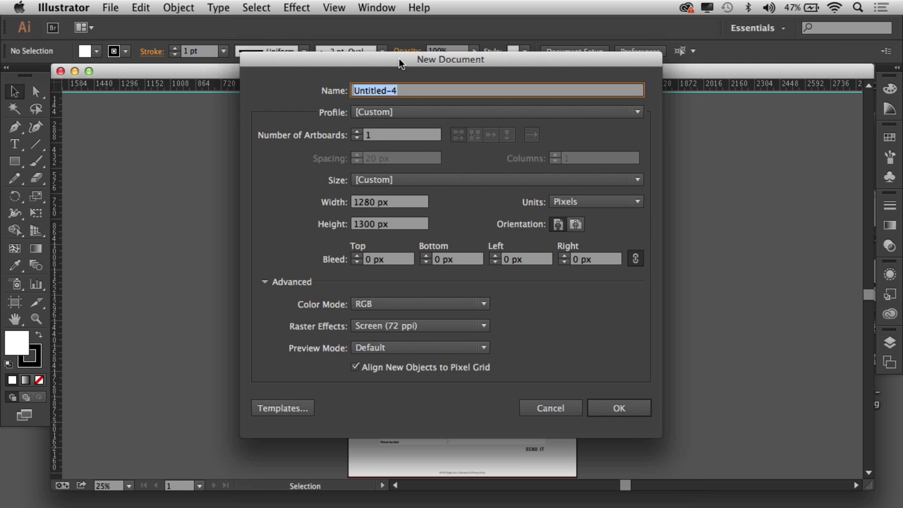
{"action": "left_click", "coordinate": [383, 116]}
{"action": "left_click", "coordinate": [379, 158]}
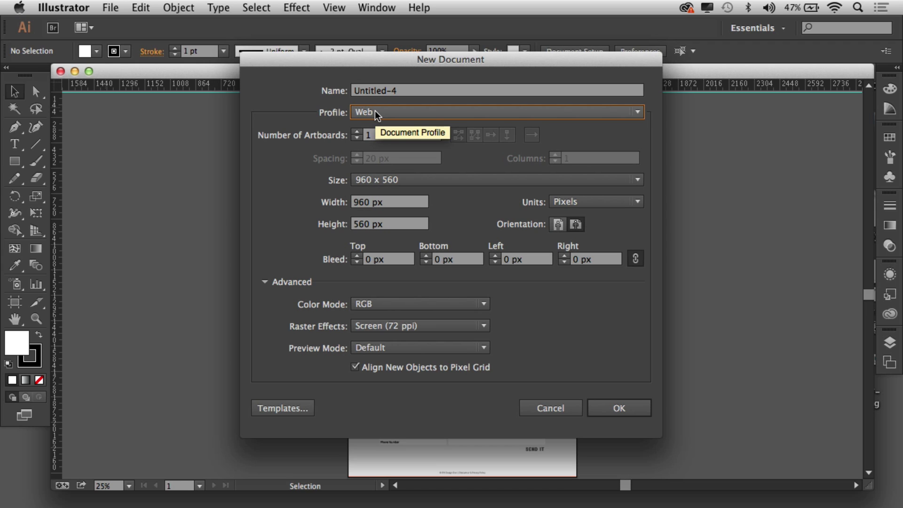
{"action": "left_click", "coordinate": [422, 183]}
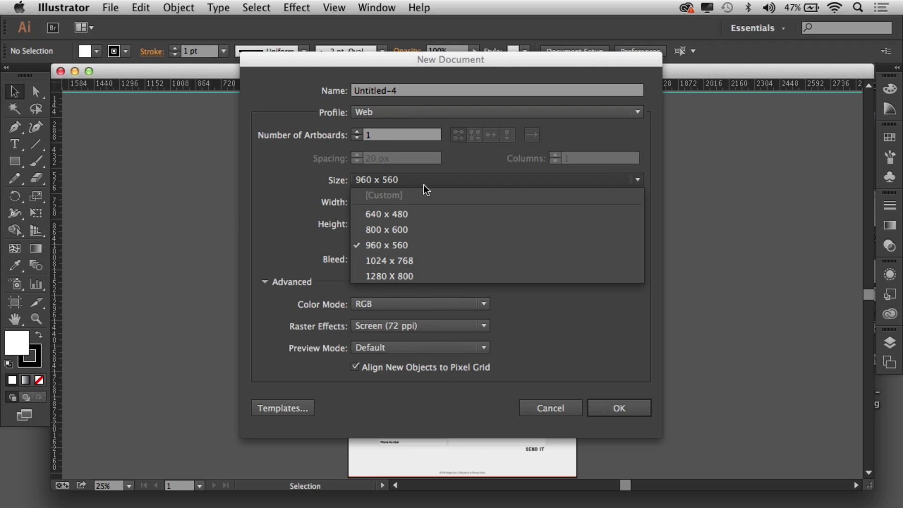
{"action": "left_click", "coordinate": [403, 277]}
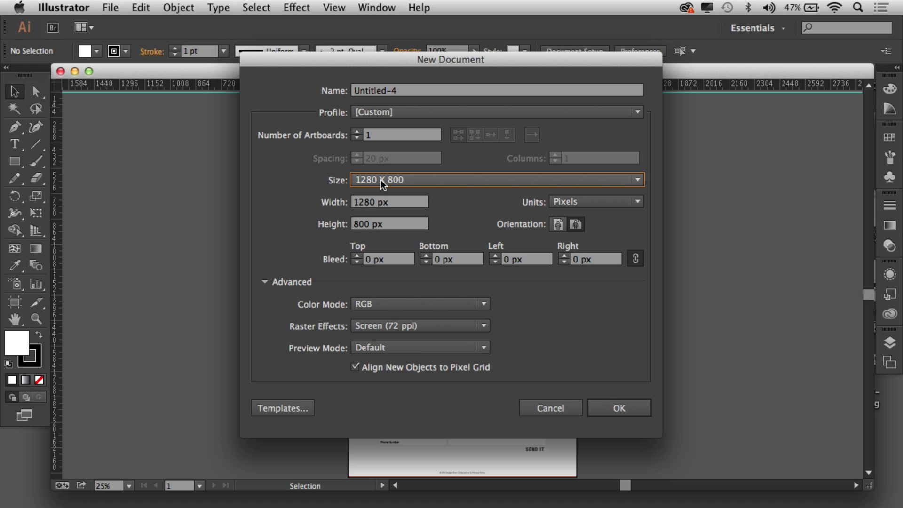
{"action": "left_click_drag", "start_coordinate": [421, 224], "coordinate": [332, 223]}
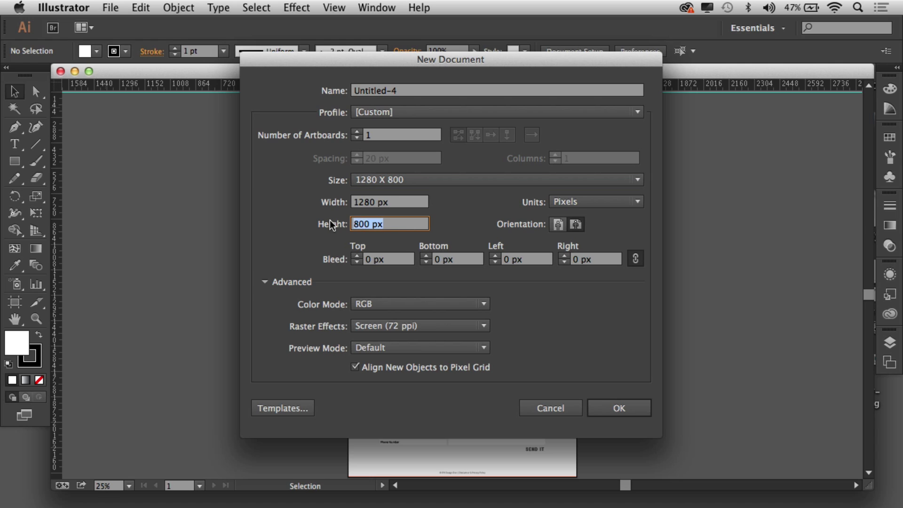
{"action": "type", "text": "1300"}
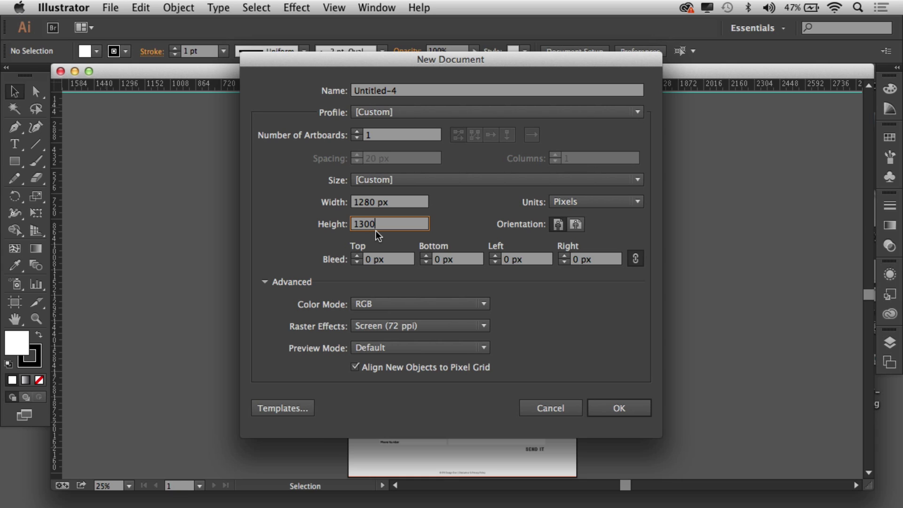
{"action": "left_click", "coordinate": [619, 408]}
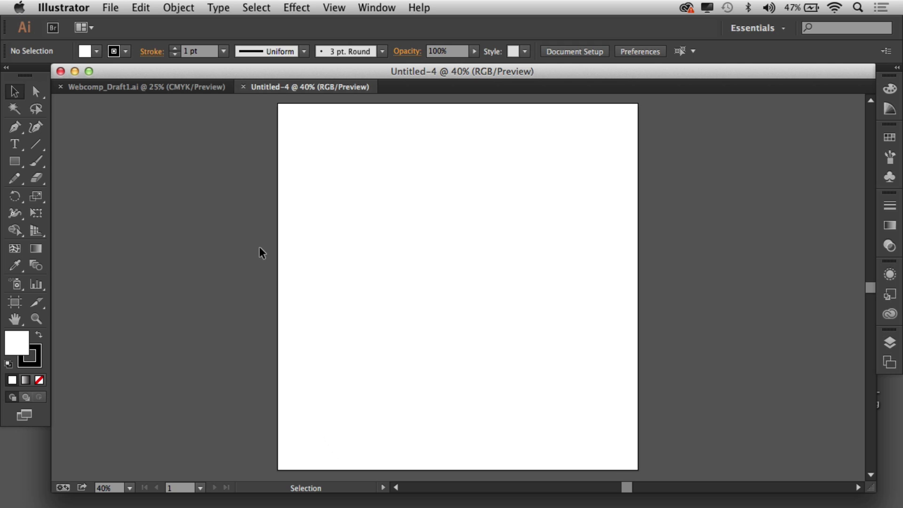
- Draw a 1280 × 1300 px rectangle anchored at the artboard's top-left corner
{"action": "left_click", "coordinate": [13, 162]}
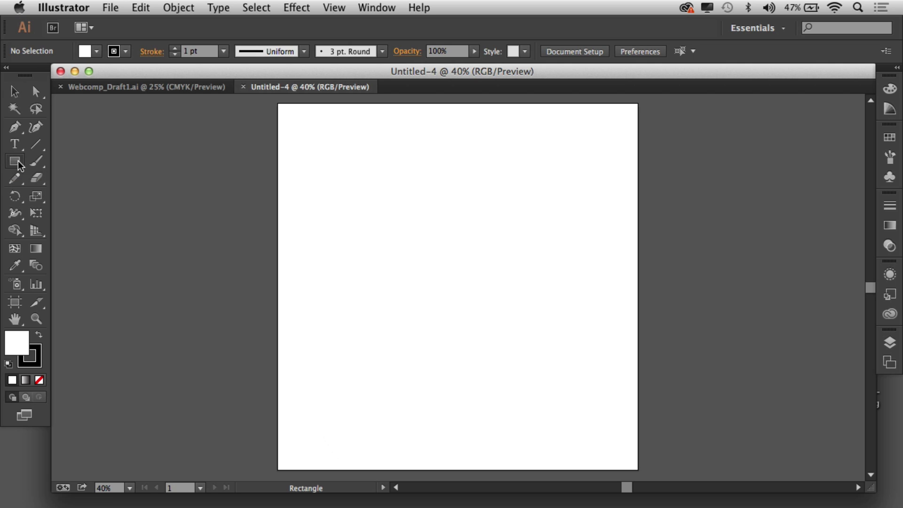
{"action": "left_click", "coordinate": [277, 103]}
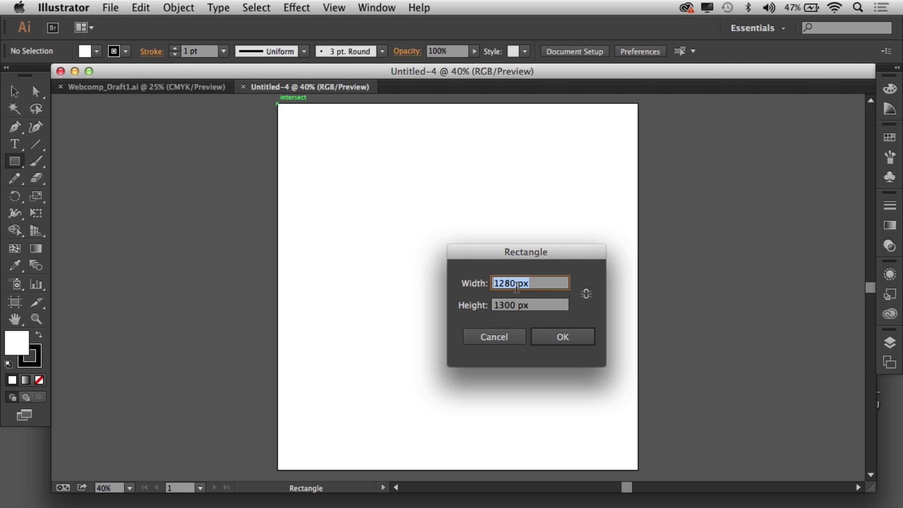
{"action": "left_click", "coordinate": [544, 283]}
{"action": "left_click_drag", "start_coordinate": [544, 283], "coordinate": [493, 284]}
{"action": "left_click", "coordinate": [512, 307]}
{"action": "triple_click", "coordinate": [560, 306]}
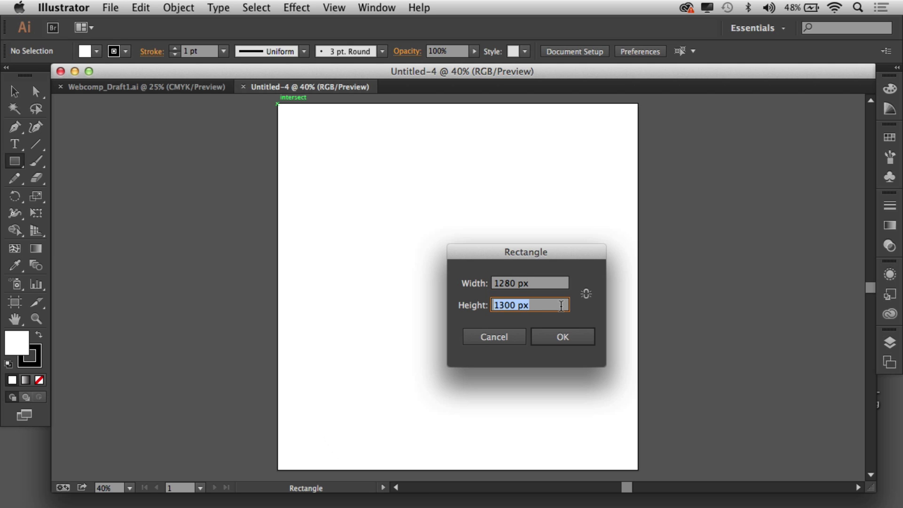
{"action": "left_click", "coordinate": [558, 339]}
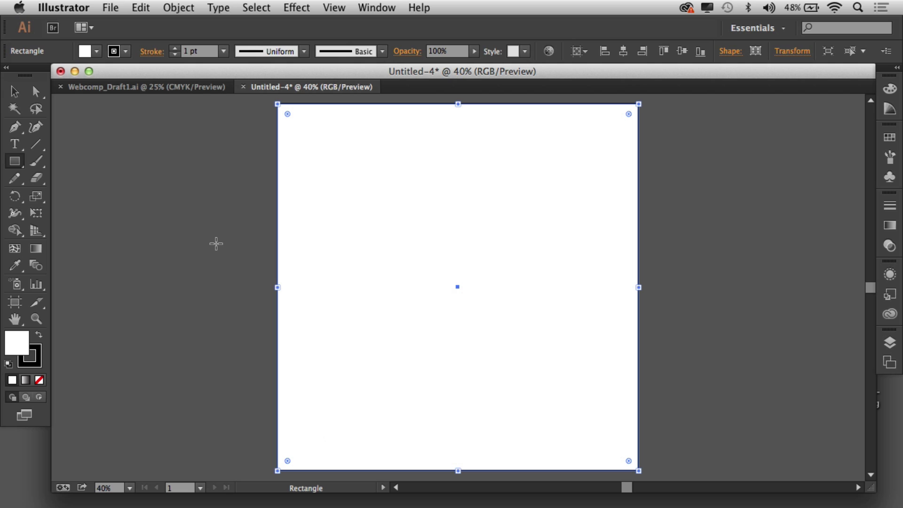
- Start Object > Path > Split Into Grid with 12 columns and preview enabled
{"action": "left_click", "coordinate": [178, 7]}
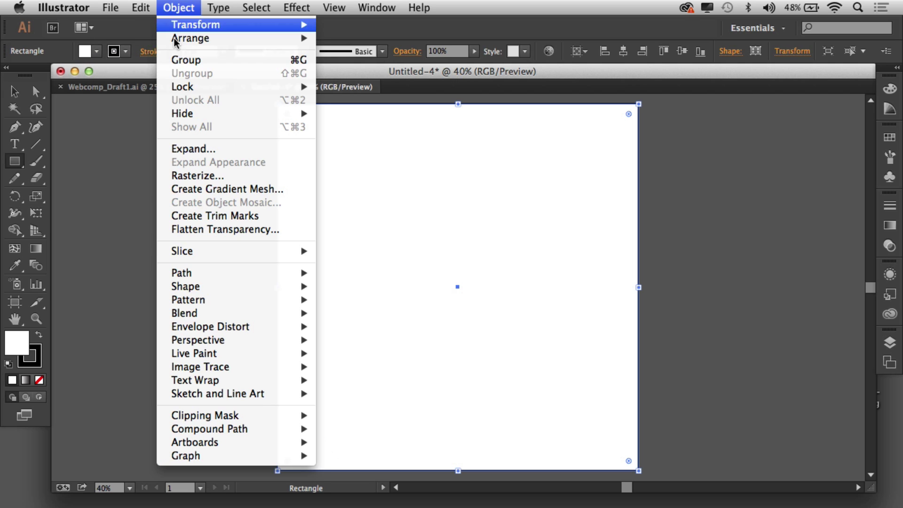
{"action": "mouse_move", "coordinate": [244, 273]}
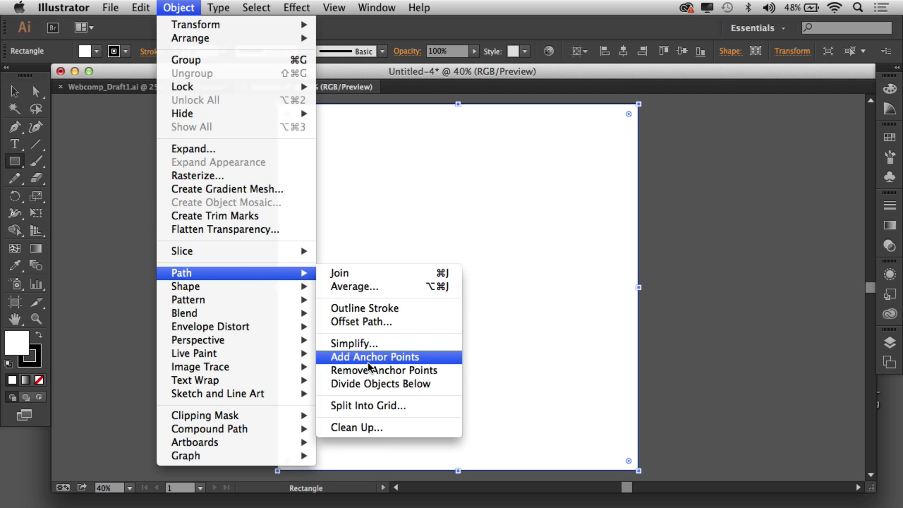
{"action": "left_click", "coordinate": [385, 407]}
{"action": "left_click_drag", "start_coordinate": [454, 154], "coordinate": [352, 161]}
{"action": "left_click", "coordinate": [482, 205]}
{"action": "type", "text": "12"}
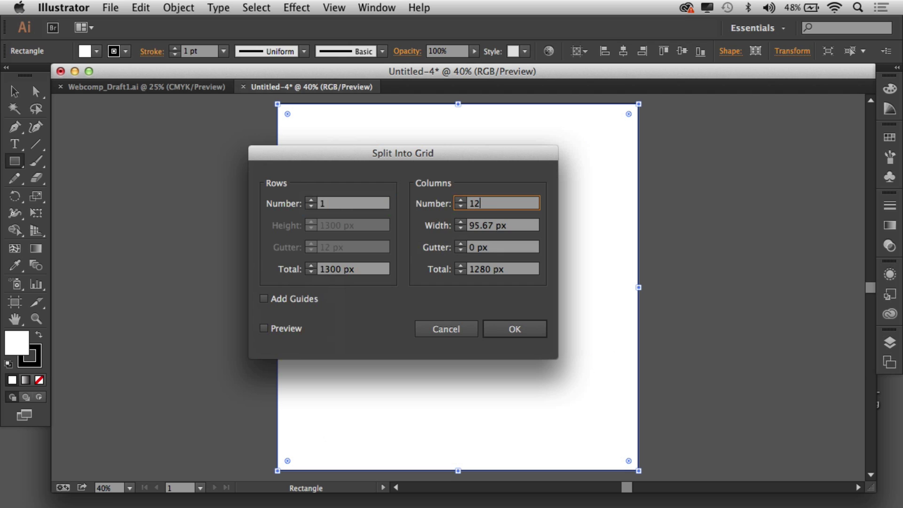
{"action": "left_click", "coordinate": [263, 328]}
{"action": "left_click_drag", "start_coordinate": [353, 157], "coordinate": [240, 180]}
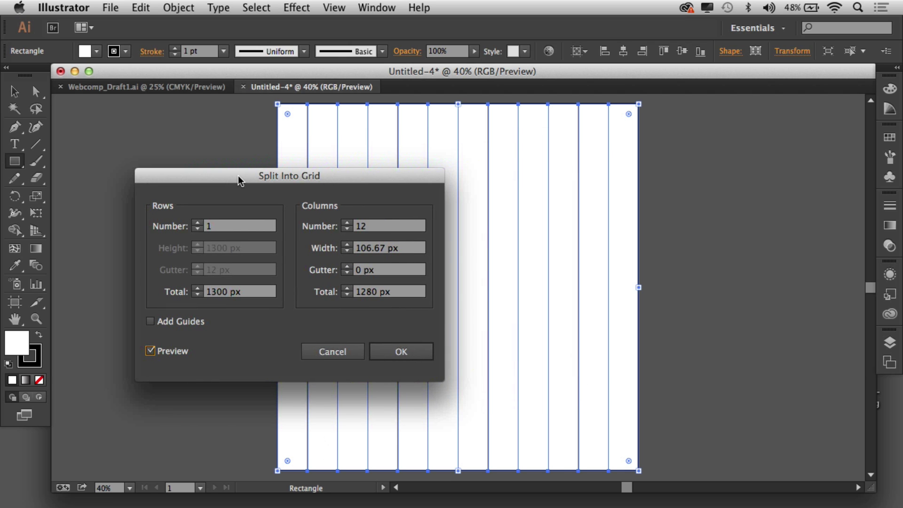
- Set a 10 px column gutter, turn on Add Guides, and split the rectangle
{"action": "left_click", "coordinate": [376, 272]}
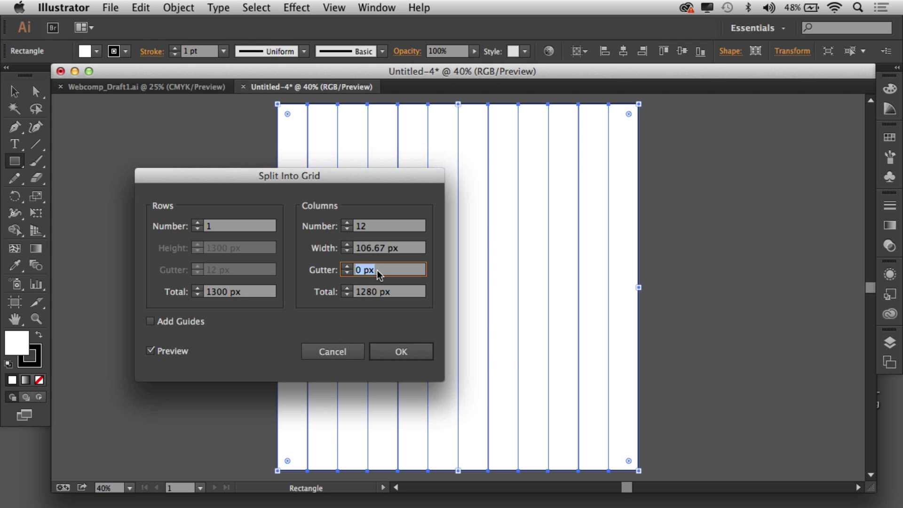
{"action": "type", "text": "10px"}
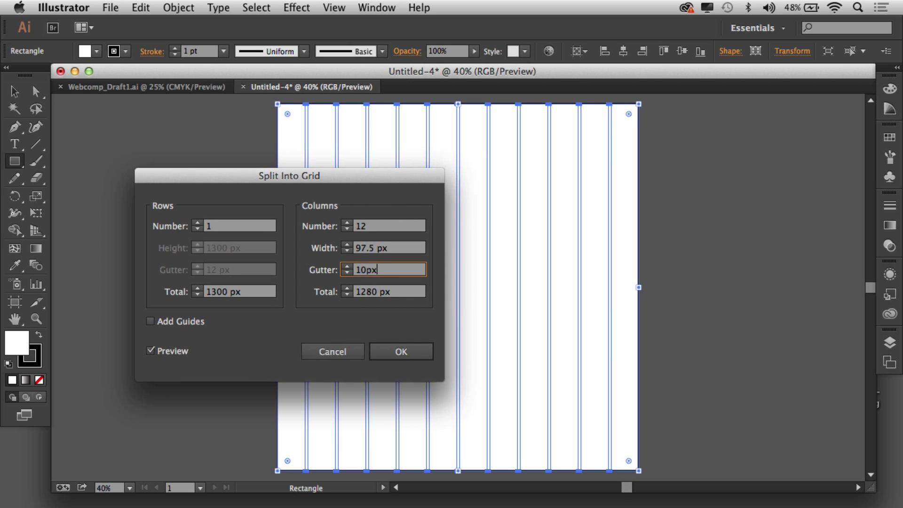
{"action": "left_click_drag", "start_coordinate": [367, 181], "coordinate": [357, 172]}
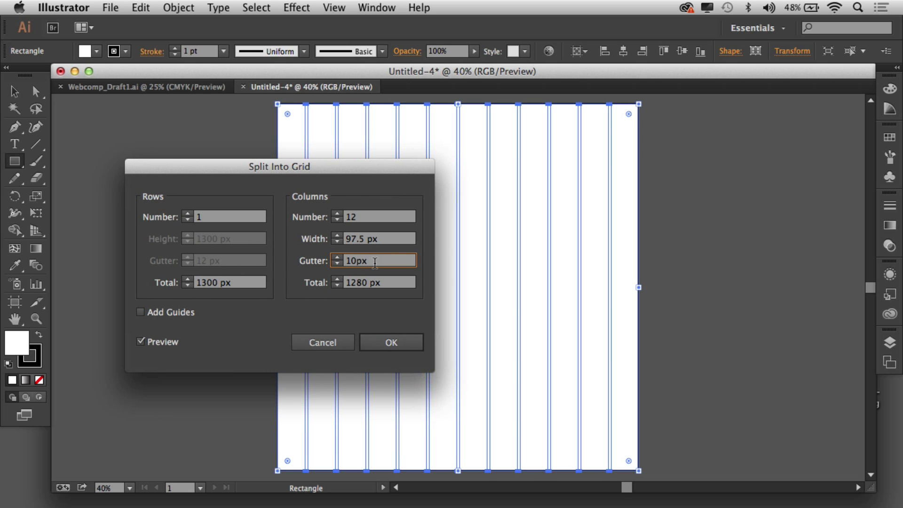
{"action": "left_click", "coordinate": [141, 312]}
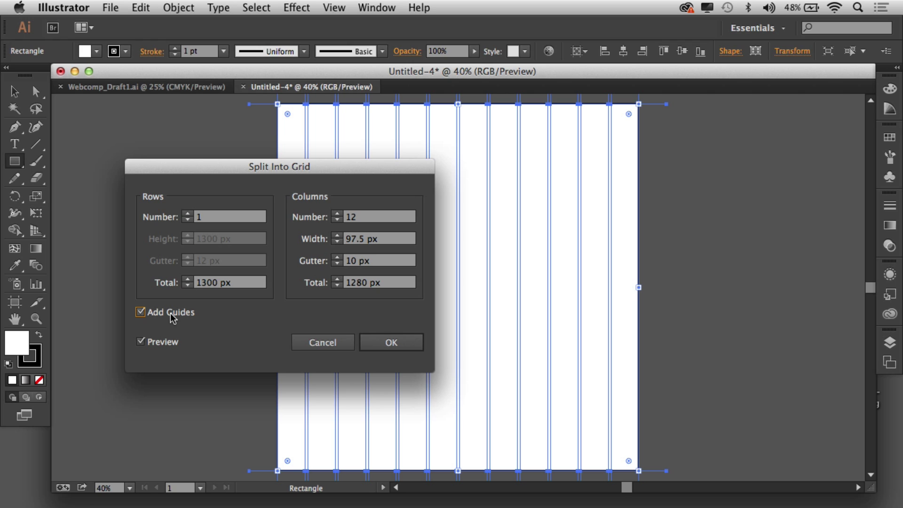
{"action": "left_click", "coordinate": [391, 343]}
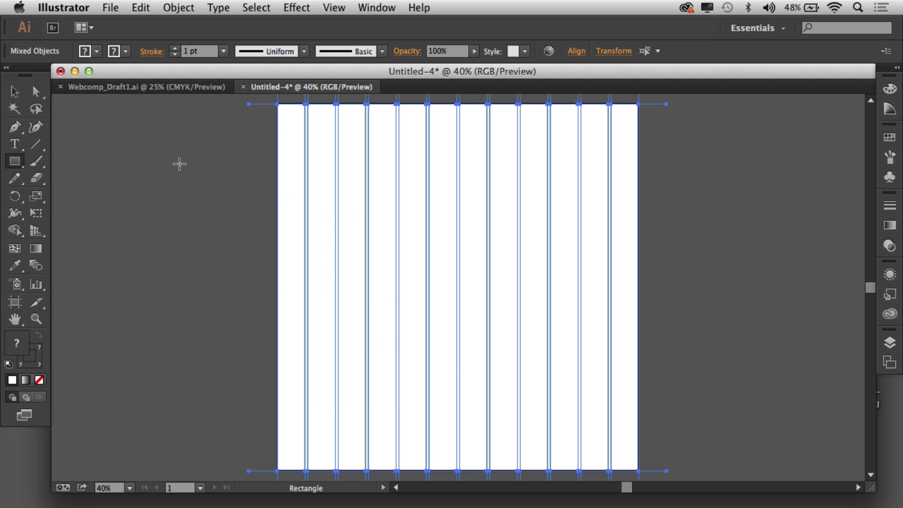
- Turn the selected column rectangles into guides, zoom out, and select the grid group
{"action": "left_click", "coordinate": [16, 96]}
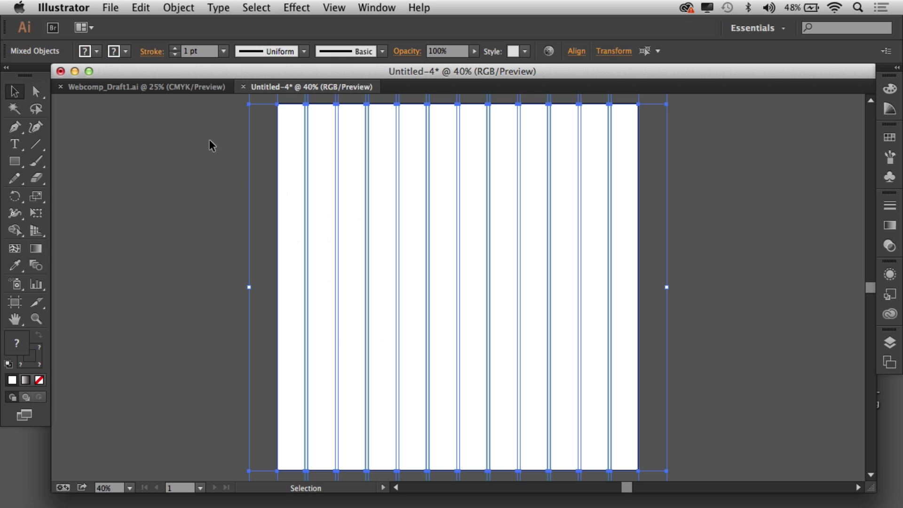
{"action": "key", "text": "super+5"}
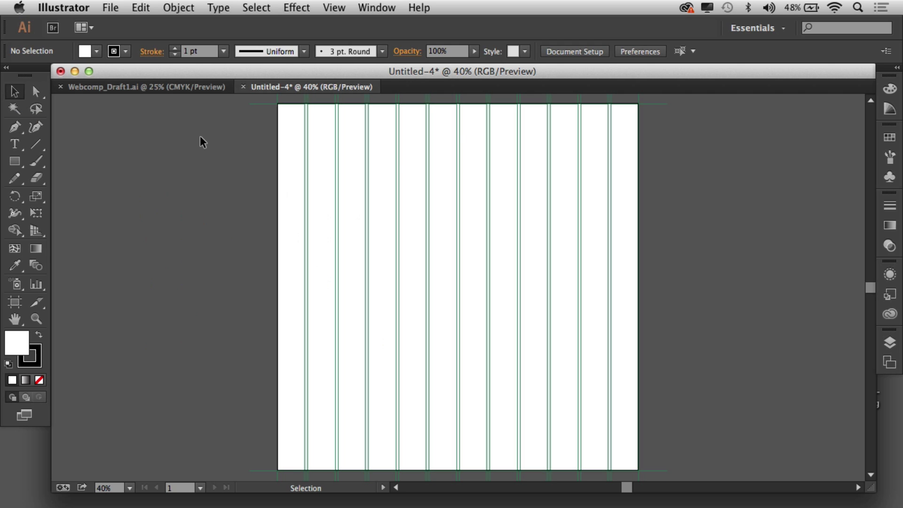
{"action": "key", "text": "super+minus"}
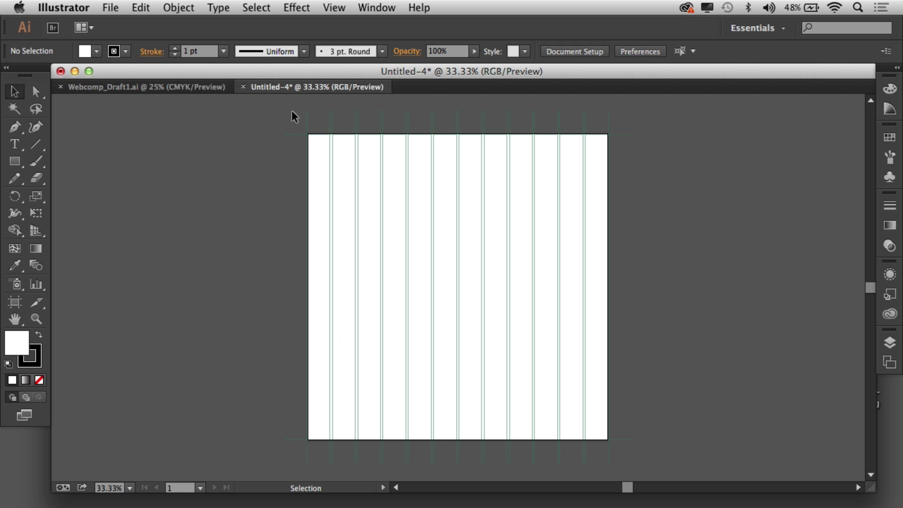
{"action": "left_click", "coordinate": [307, 120]}
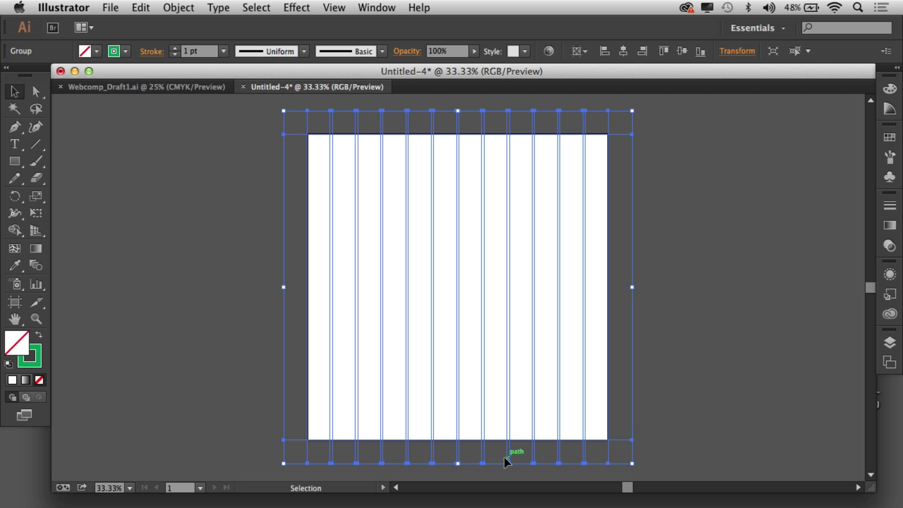
- Duplicate Layer 1 into Layer 1 copy, then lock and hide the original Layer 1
{"action": "left_click", "coordinate": [889, 342]}
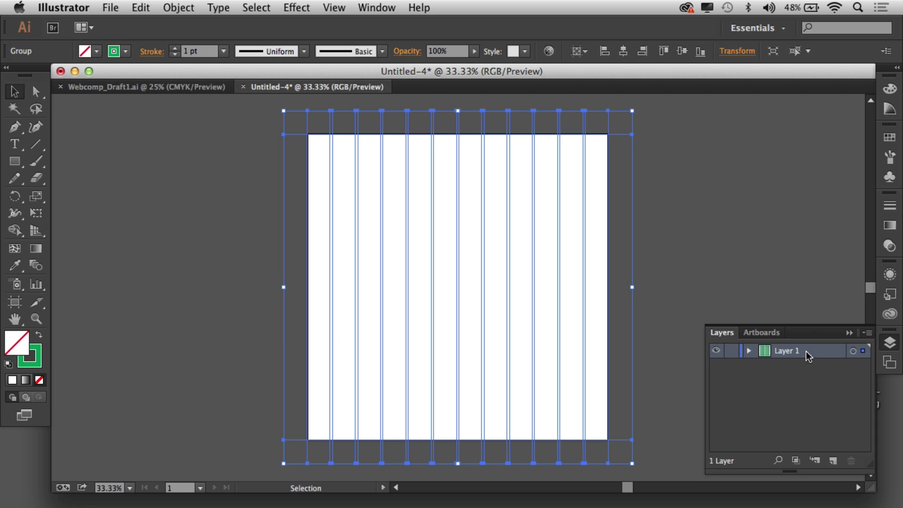
{"action": "left_click_drag", "start_coordinate": [808, 353], "coordinate": [833, 460]}
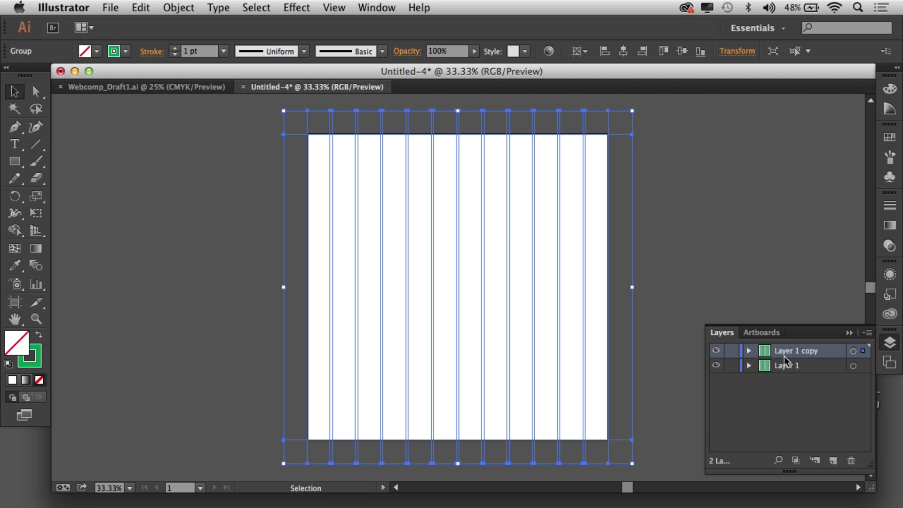
{"action": "left_click", "coordinate": [729, 367]}
{"action": "left_click", "coordinate": [716, 366]}
{"action": "left_click", "coordinate": [178, 8]}
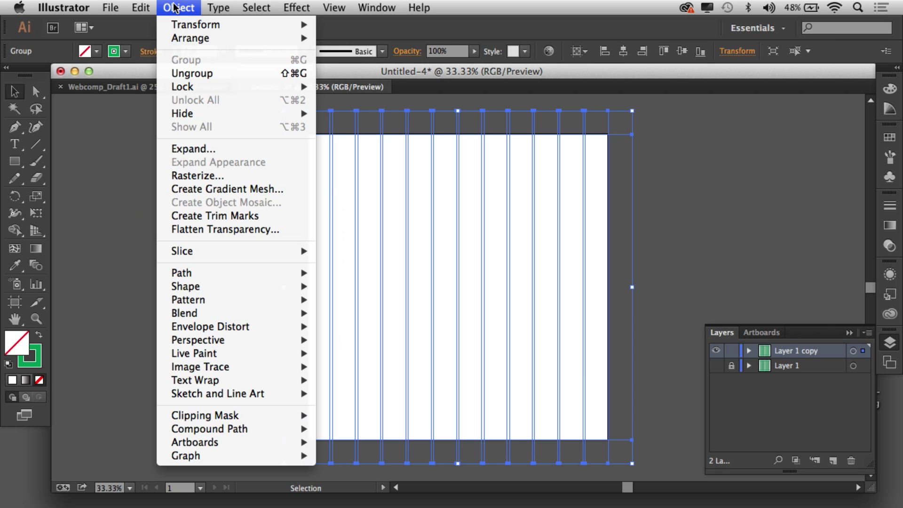
{"action": "mouse_move", "coordinate": [188, 86]}
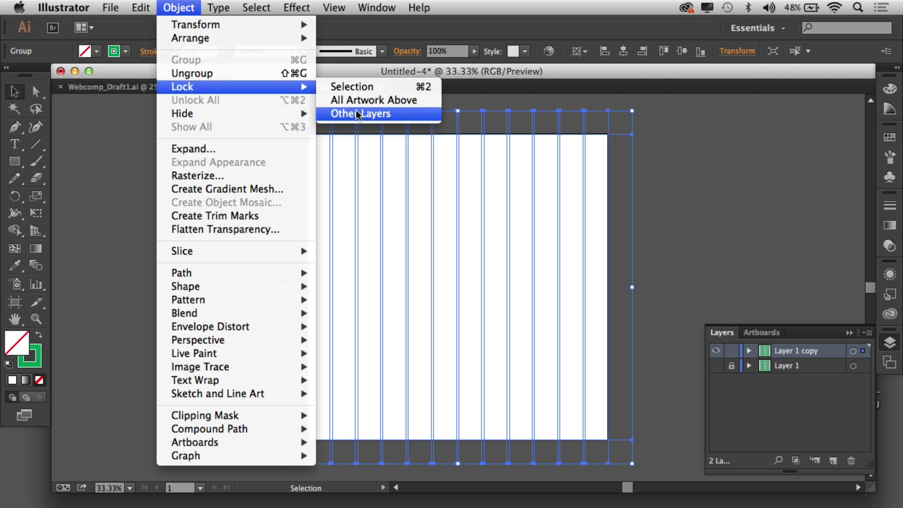
{"action": "left_click", "coordinate": [373, 89]}
{"action": "left_click_drag", "start_coordinate": [275, 144], "coordinate": [621, 311]}
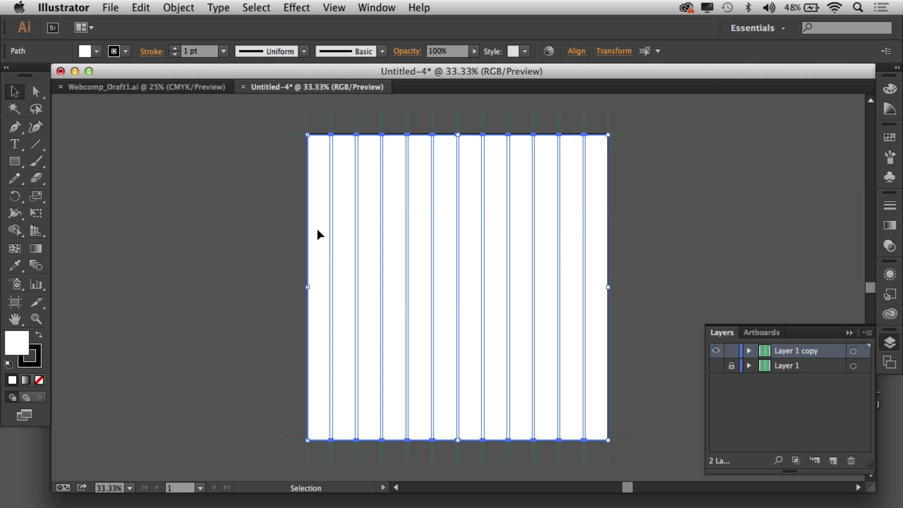
{"action": "key", "text": "super+5"}
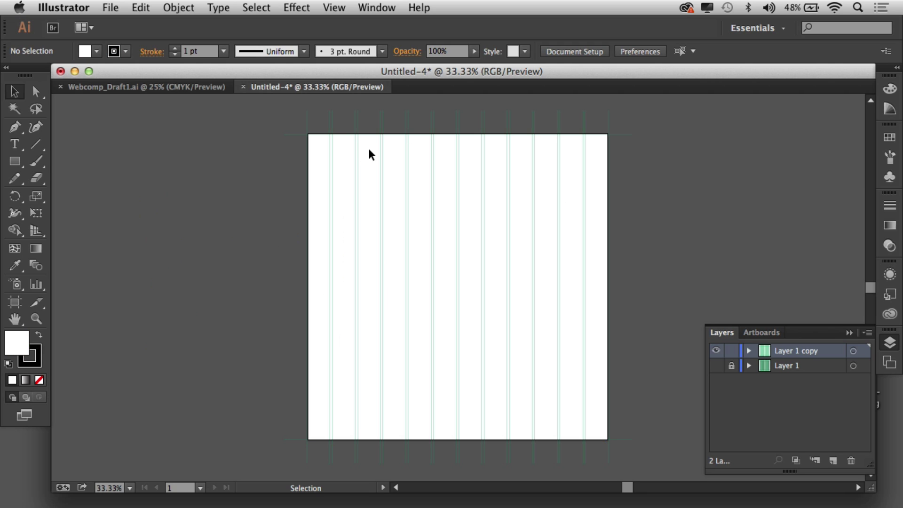
{"action": "left_click", "coordinate": [178, 7]}
{"action": "left_click", "coordinate": [197, 103]}
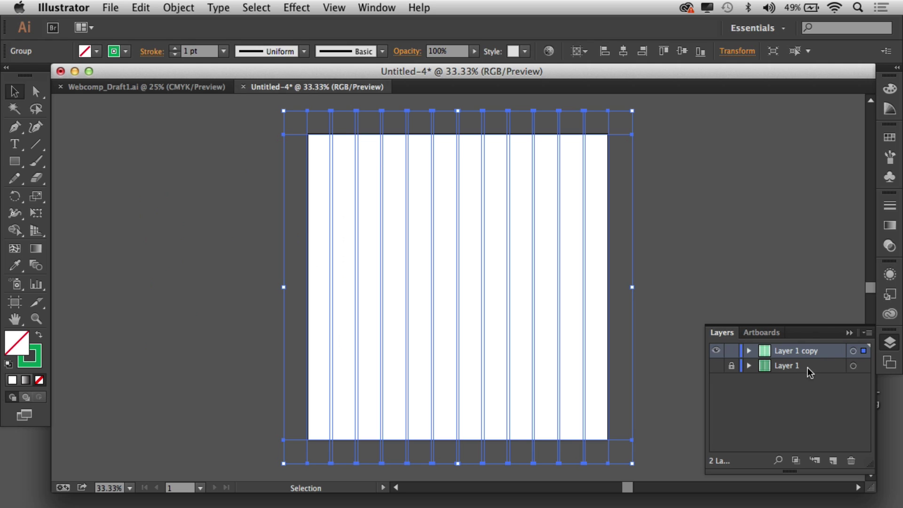
- In isolation mode, delete the grid's top and bottom horizontal lines, then reselect the vertical-line group
{"action": "double_click", "coordinate": [291, 135]}
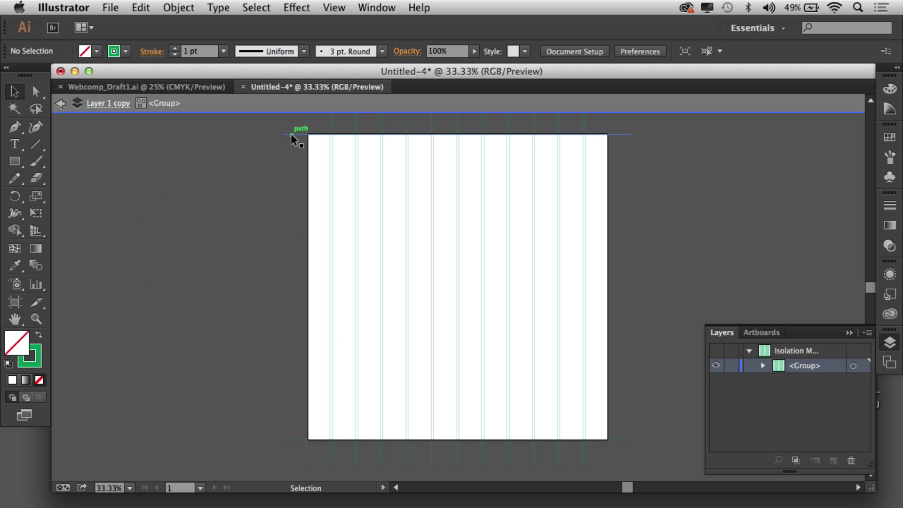
{"action": "left_click", "coordinate": [291, 135]}
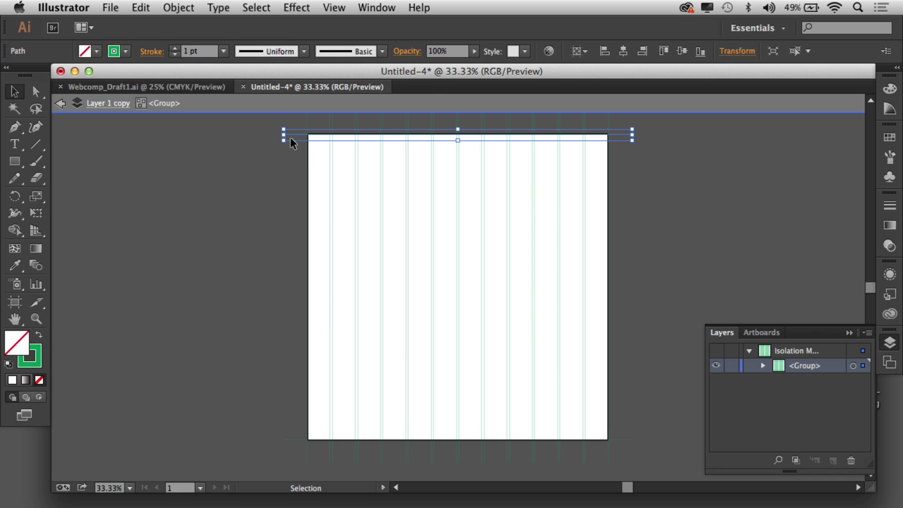
{"action": "left_click", "coordinate": [288, 266]}
{"action": "left_click_drag", "start_coordinate": [252, 419], "coordinate": [298, 467]}
{"action": "key", "text": "Delete"}
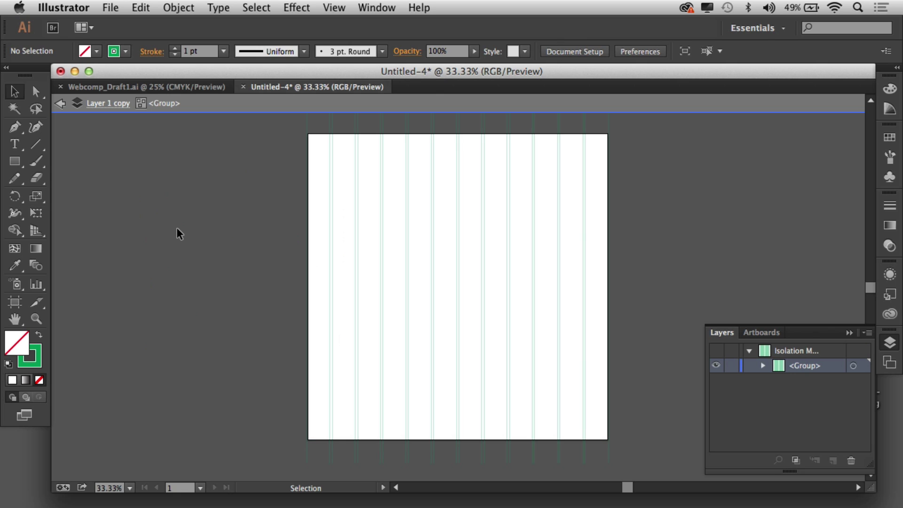
{"action": "double_click", "coordinate": [128, 221]}
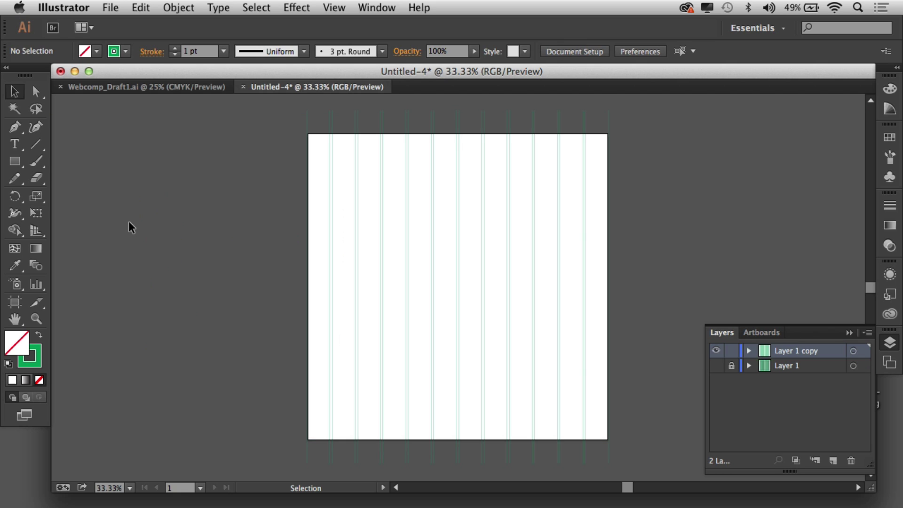
{"action": "left_click", "coordinate": [307, 122]}
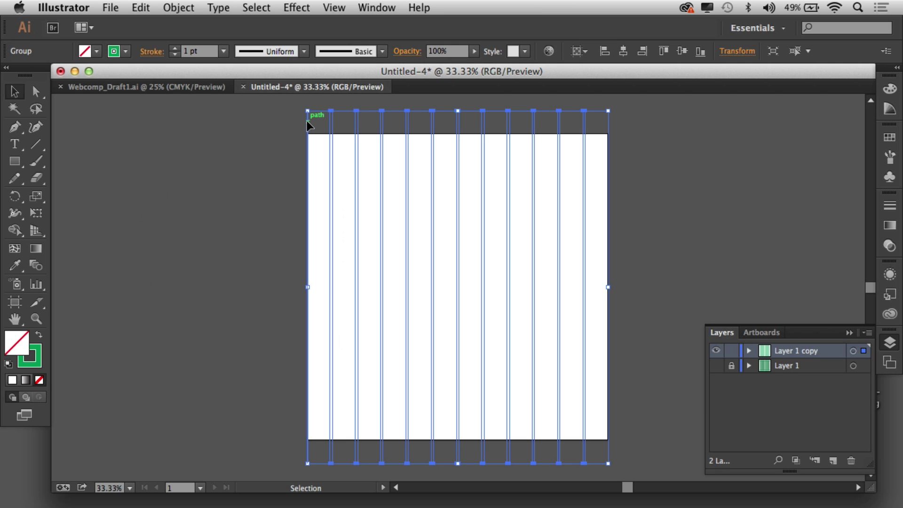
- Make guides from the selected vertical column lines with View > Guides > Make Guides
{"action": "left_click", "coordinate": [333, 8]}
{"action": "mouse_move", "coordinate": [378, 410]}
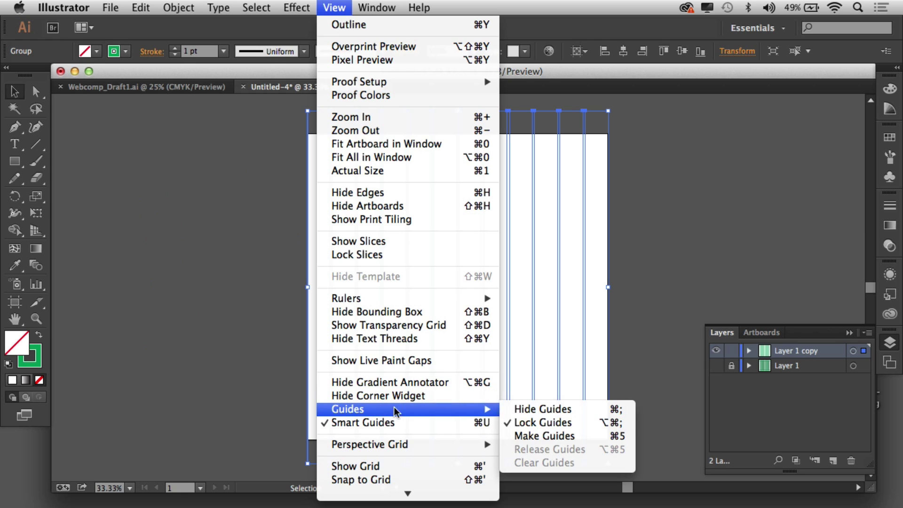
{"action": "left_click", "coordinate": [539, 436]}
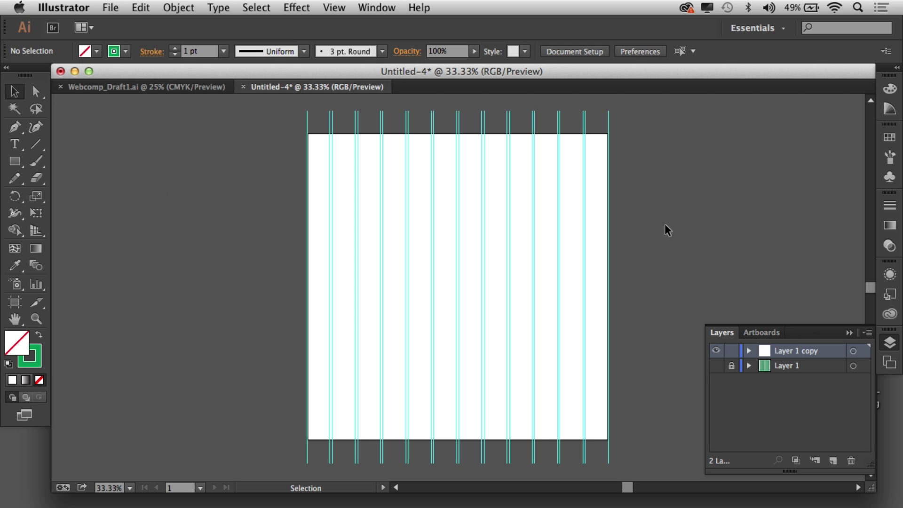
{"action": "left_click", "coordinate": [716, 365]}
{"action": "left_click", "coordinate": [715, 351]}
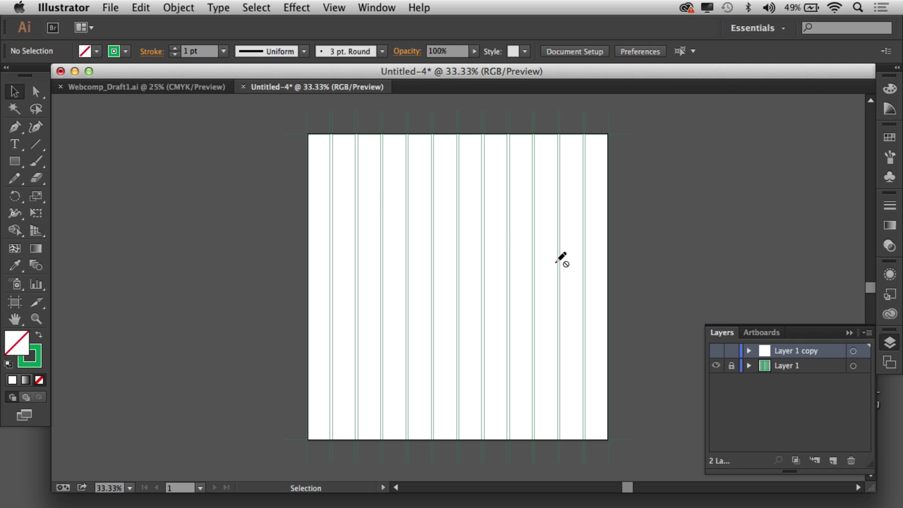
{"action": "left_click", "coordinate": [806, 370]}
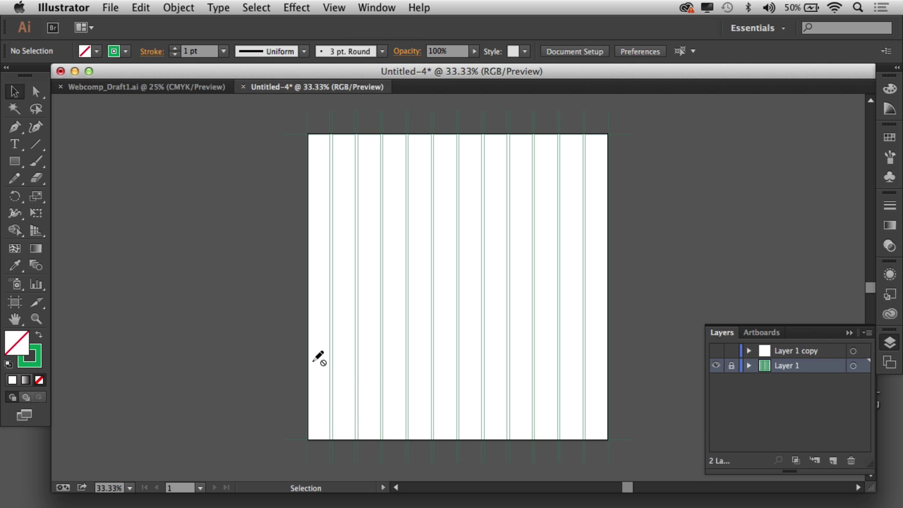
{"action": "left_click", "coordinate": [715, 366]}
{"action": "left_click", "coordinate": [716, 351]}
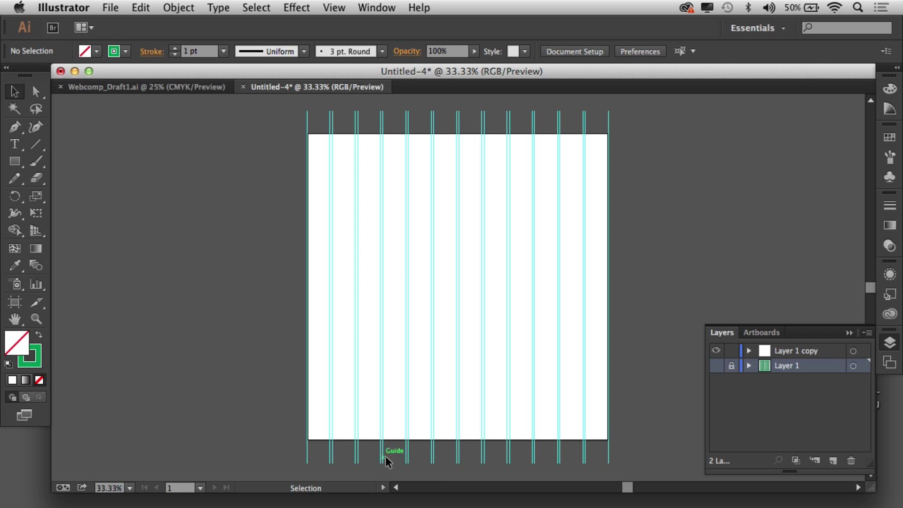
{"action": "left_click", "coordinate": [749, 351]}
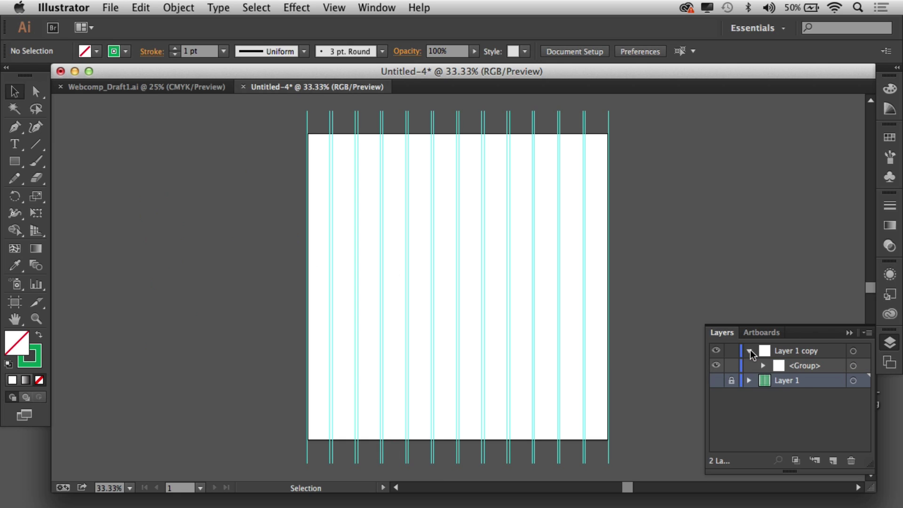
{"action": "left_click", "coordinate": [750, 352]}
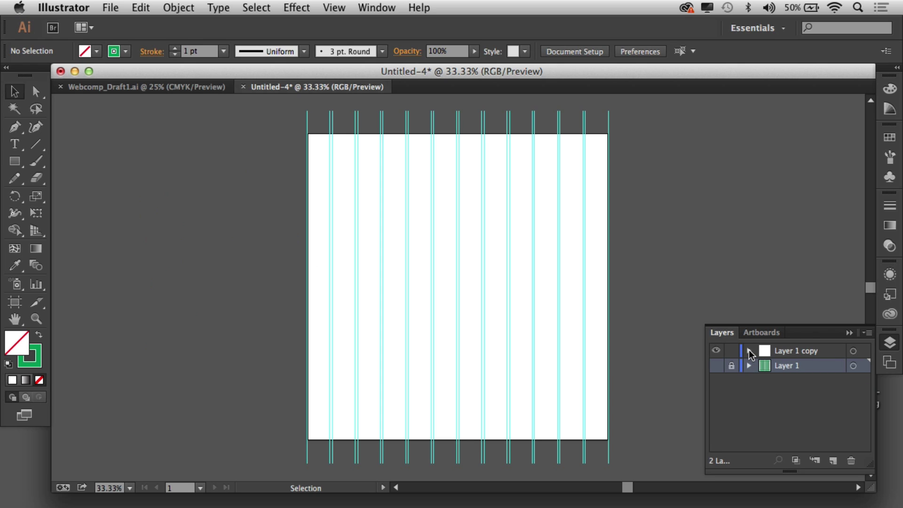